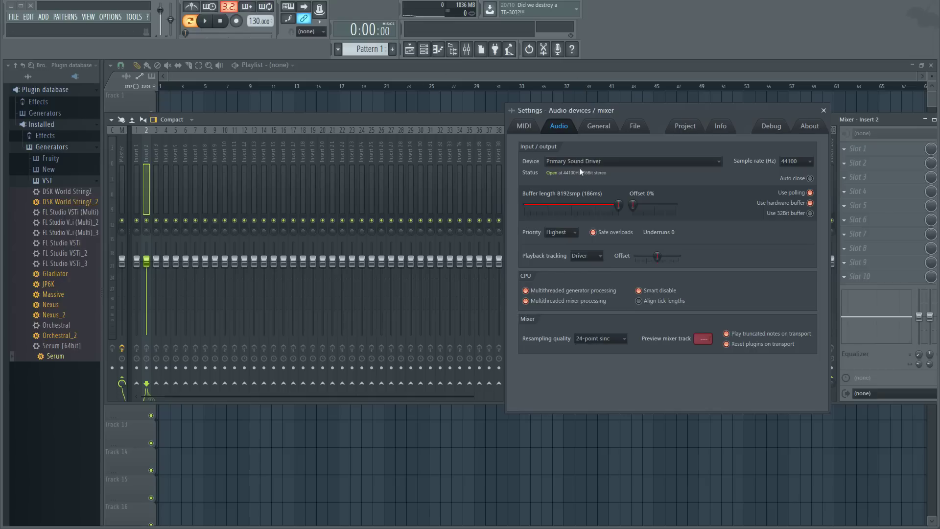
Step: Set the audio device to FL Studio ASIO, check its ASIO panel, and close the audio settings
left_click(634, 162)
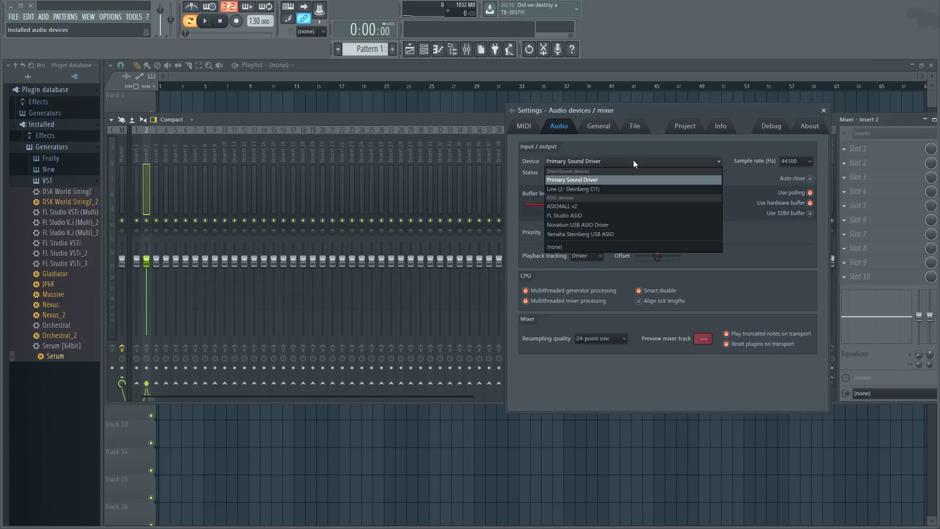
left_click(582, 215)
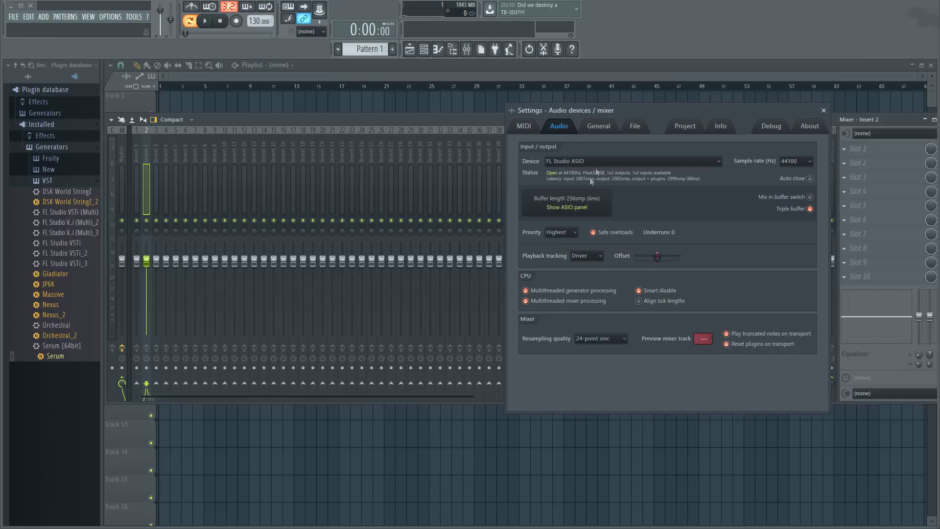
left_click(566, 207)
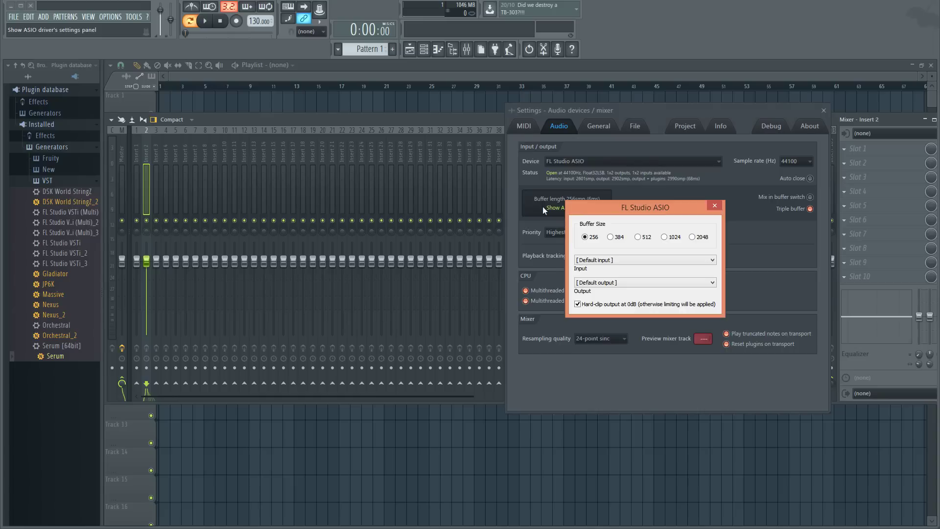
left_click(715, 206)
left_click(823, 111)
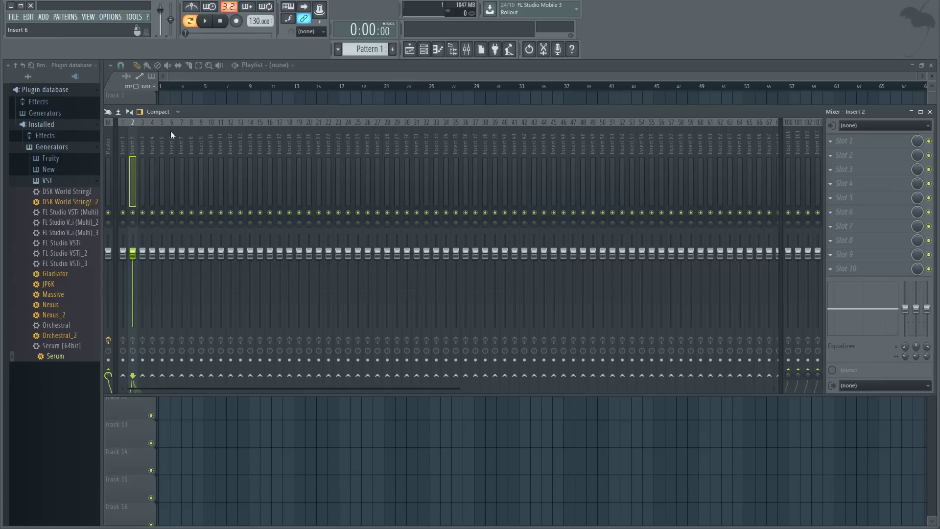
Step: Set the audio input of mixer track Insert 1 to In 1 and test its volume fader down and back up
left_click(120, 145)
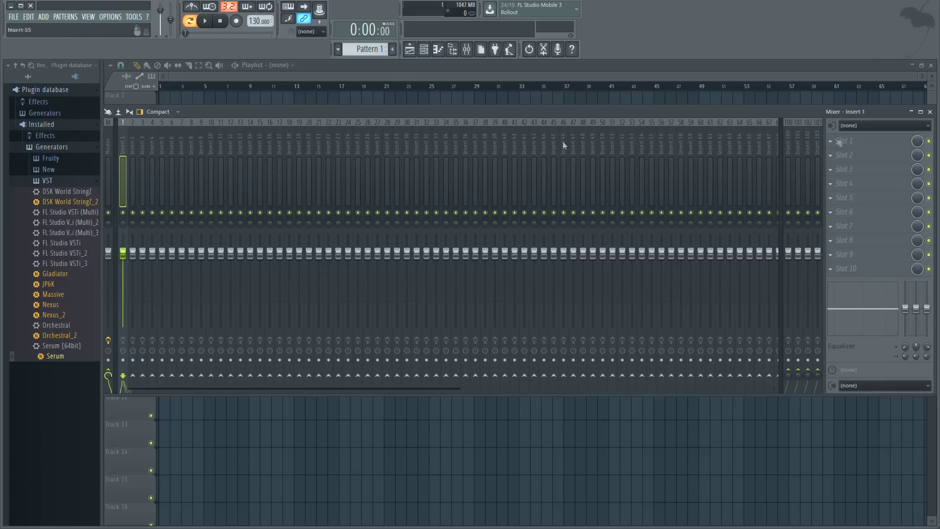
left_click(877, 125)
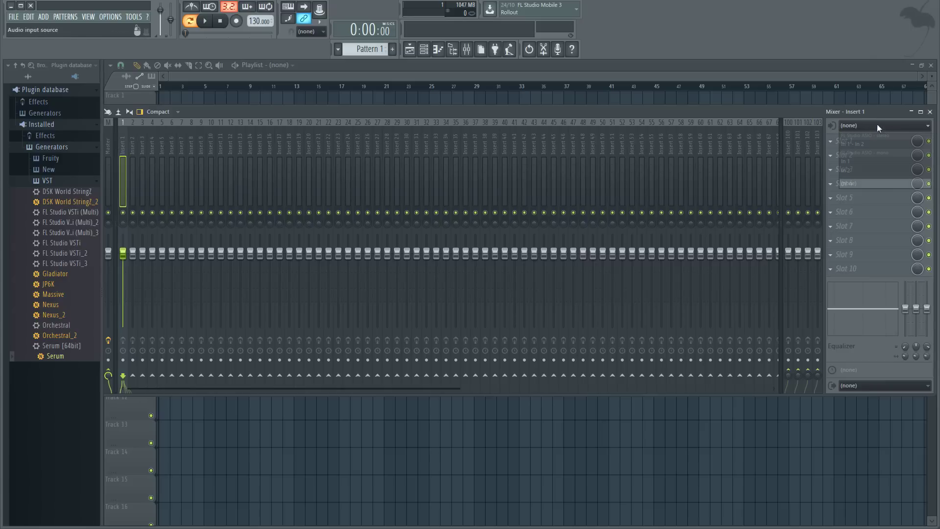
left_click(858, 161)
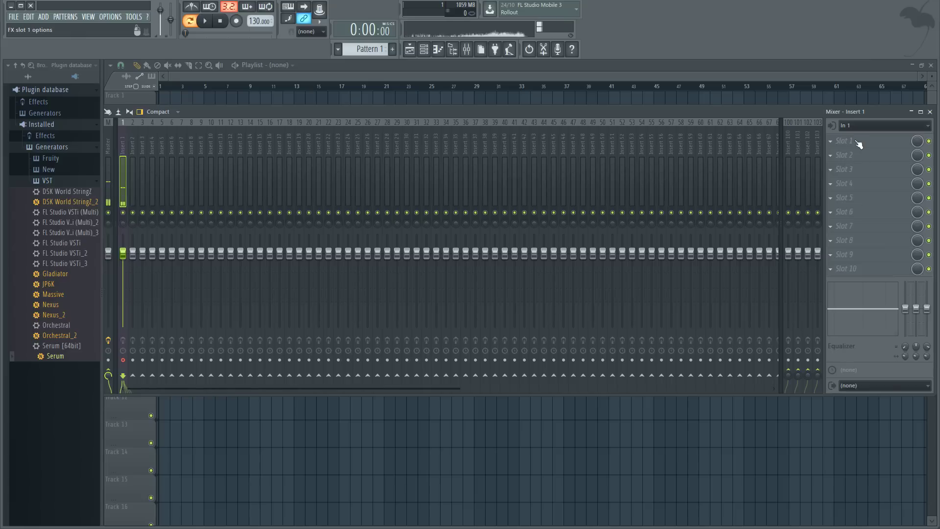
left_click_drag(123, 252, 140, 283)
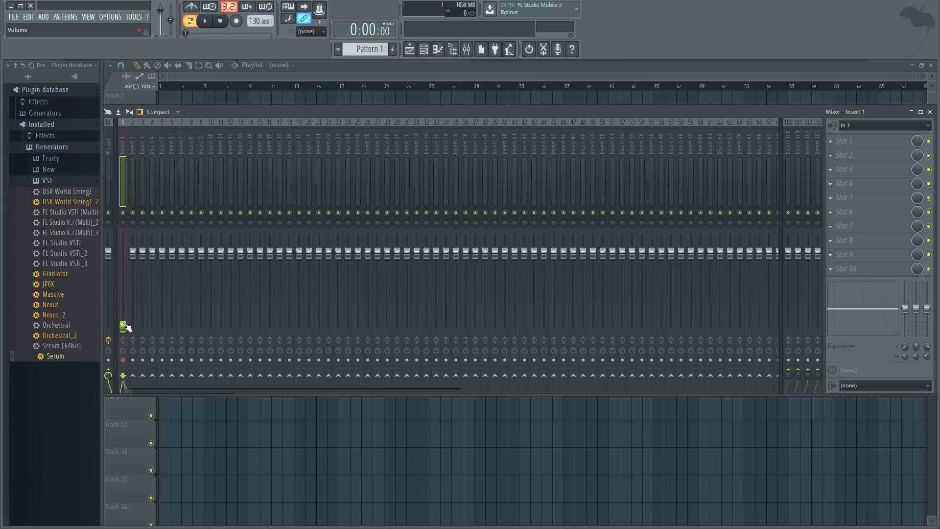
left_click_drag(125, 327, 123, 253)
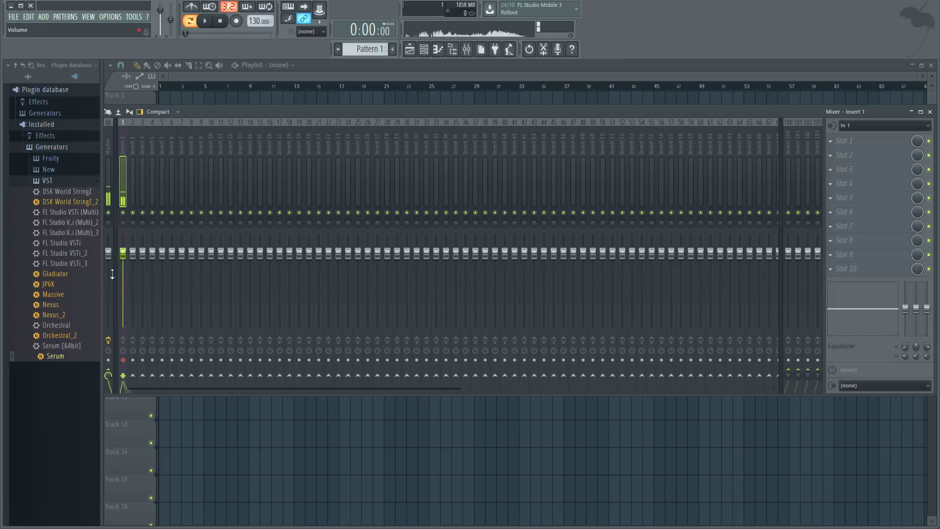
Step: Load Vocodex into the first effect slot of Insert 2 and route Insert 1 to Insert 2
left_click(131, 143)
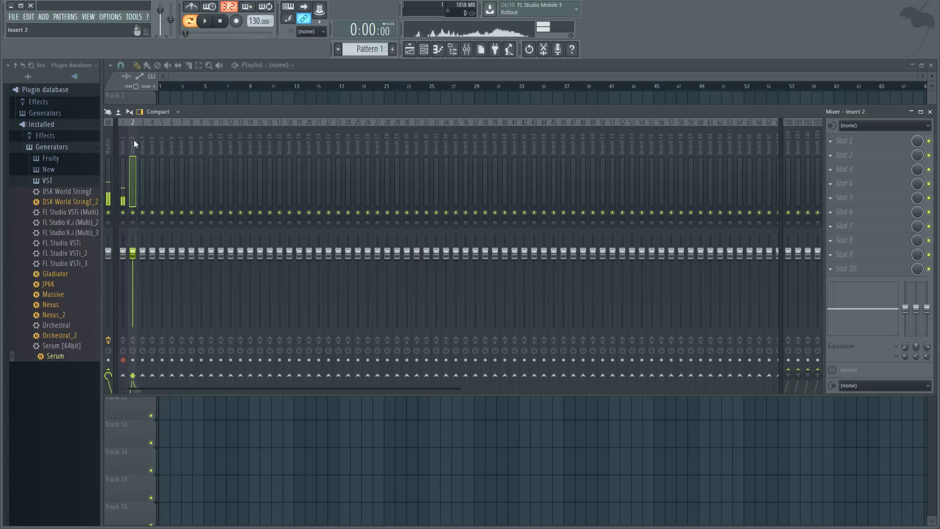
left_click(855, 142)
left_click(884, 30)
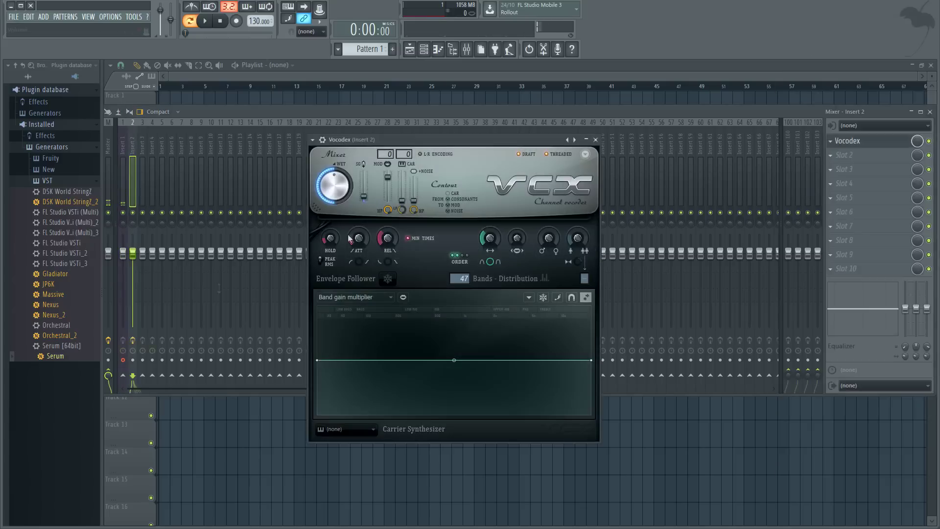
left_click(121, 162)
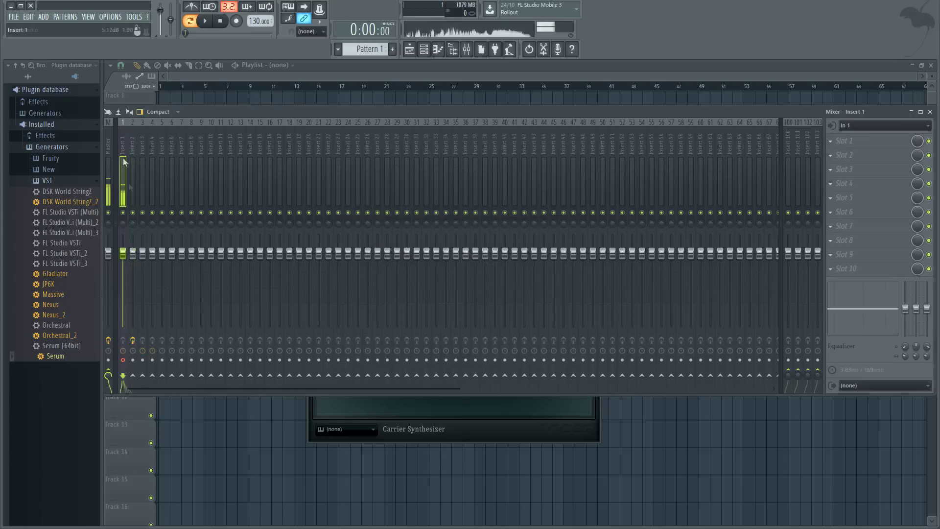
left_click(132, 375)
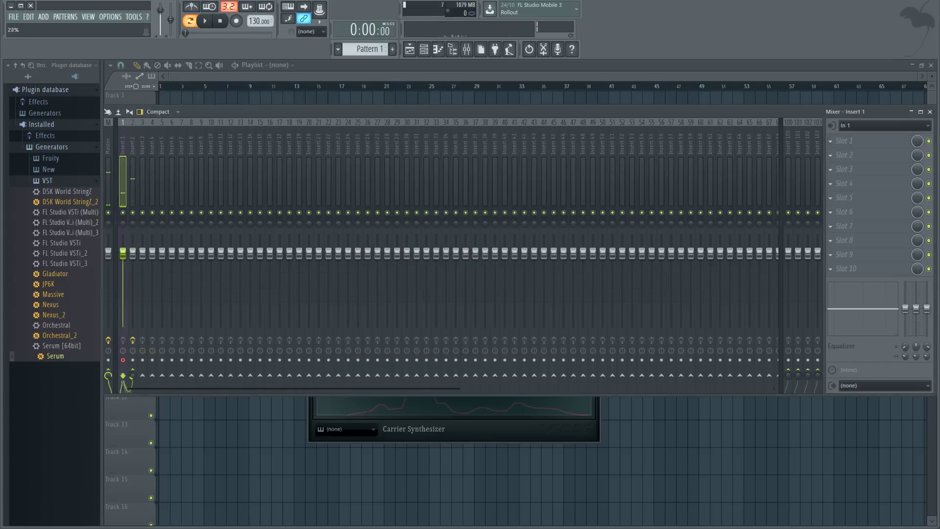
Step: Add Serum from the plugin database to the channel rack and assign it to mixer track 2
key("F5")
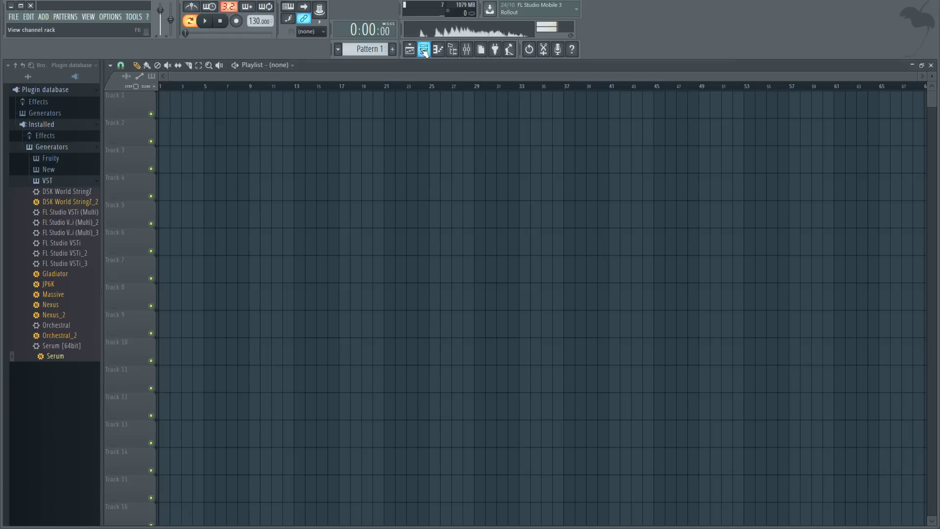
key("F6")
left_click(63, 89)
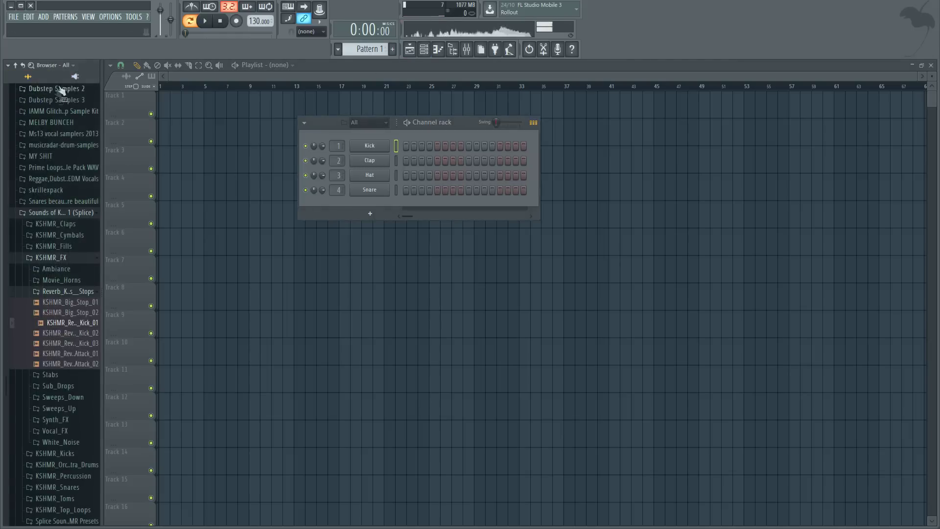
left_click(63, 89)
left_click_drag(53, 365, 513, 106)
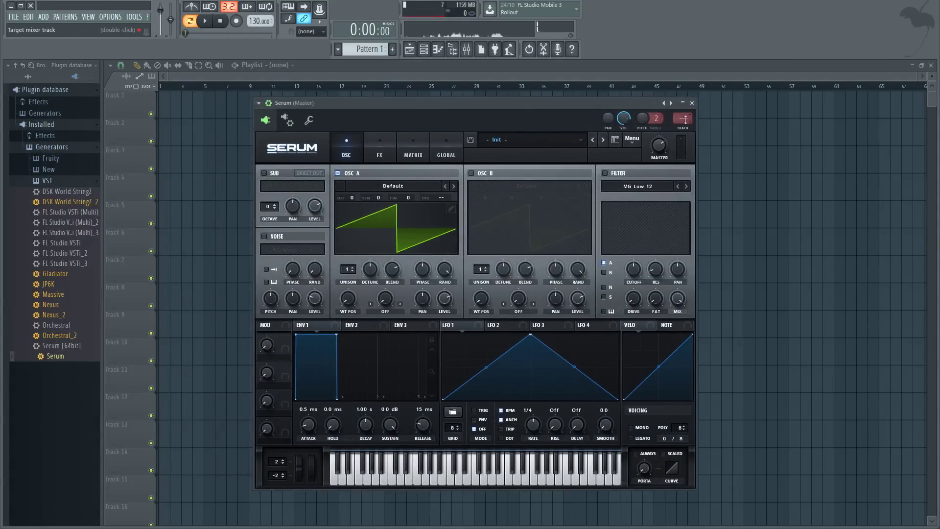
scroll(683, 118, "up", 2)
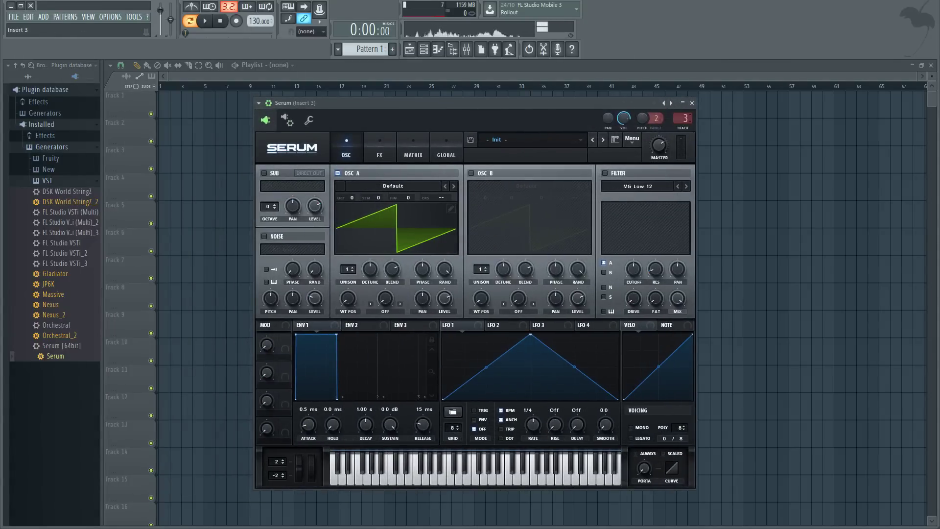
Step: Load Edison into the first effect slot of the Master track and arm it to record on input
left_click(469, 51)
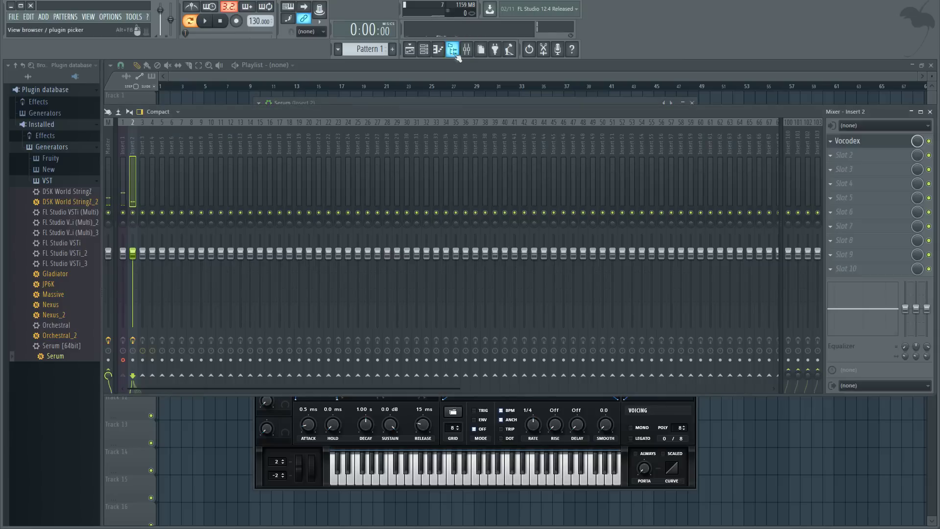
left_click(108, 142)
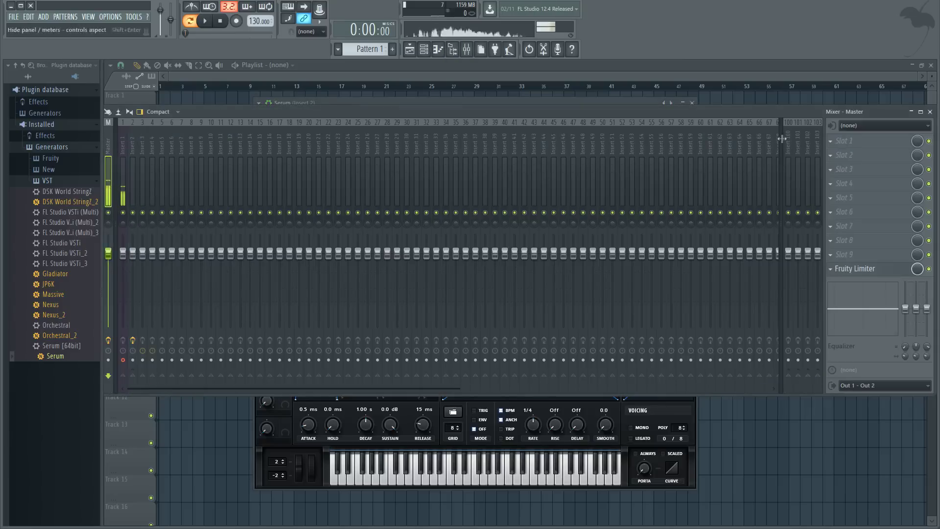
left_click(856, 140)
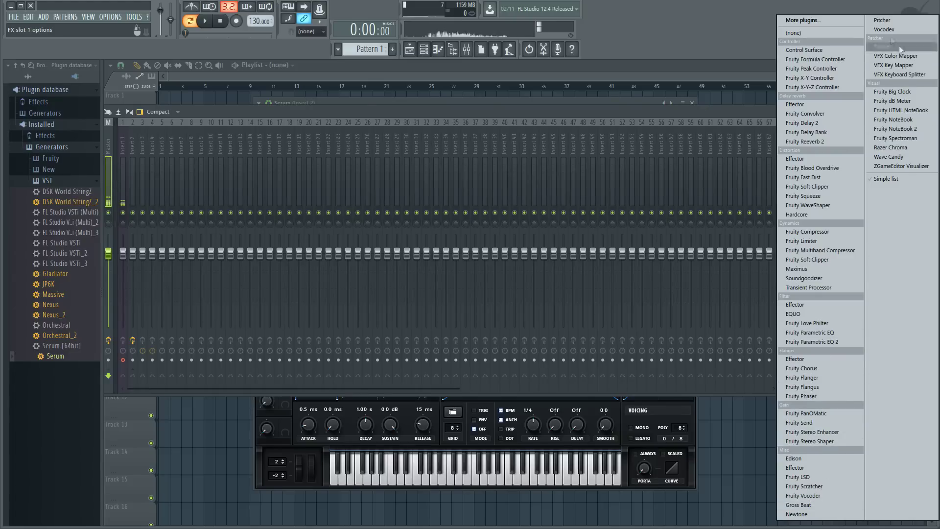
left_click(815, 459)
left_click(218, 153)
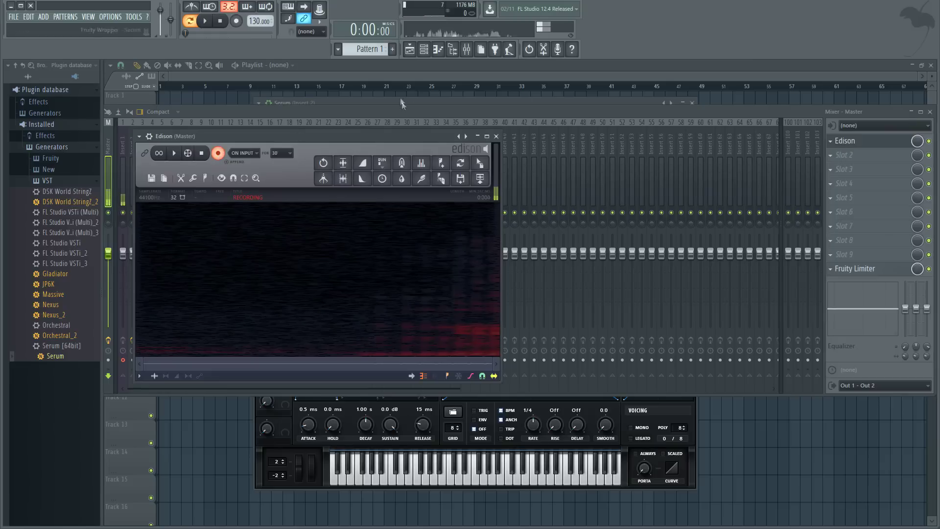
left_click(450, 126)
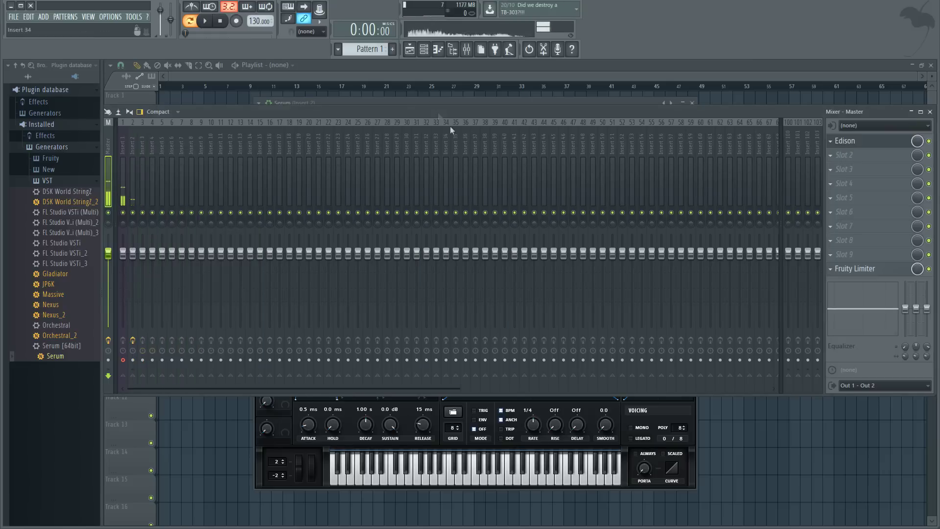
Step: Set Serum's oscillator A to 16 unison voices with a detune of 0.01
left_click(410, 415)
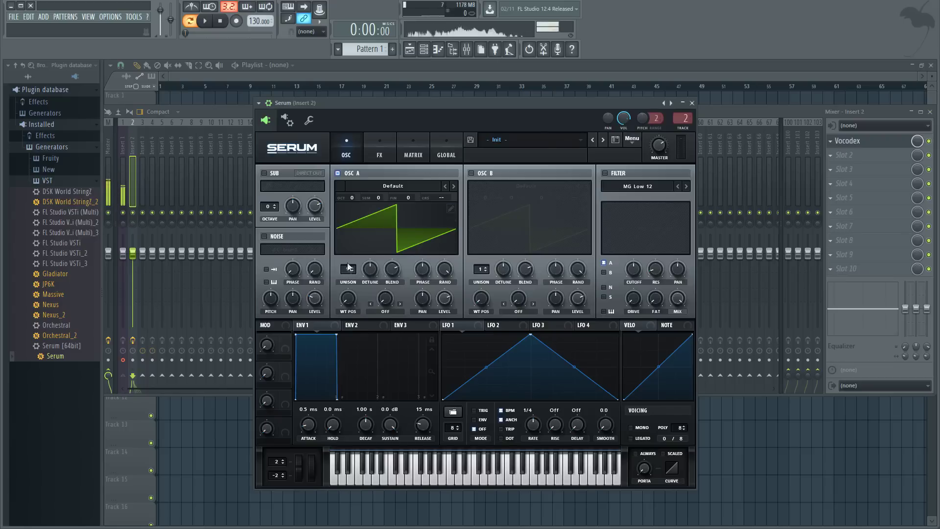
left_click_drag(347, 268, 361, 94)
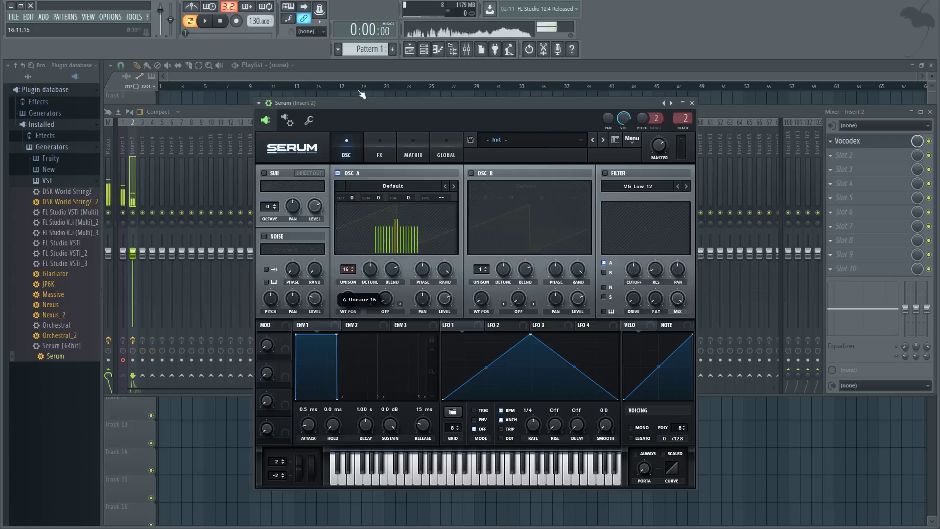
left_click_drag(370, 269, 365, 304)
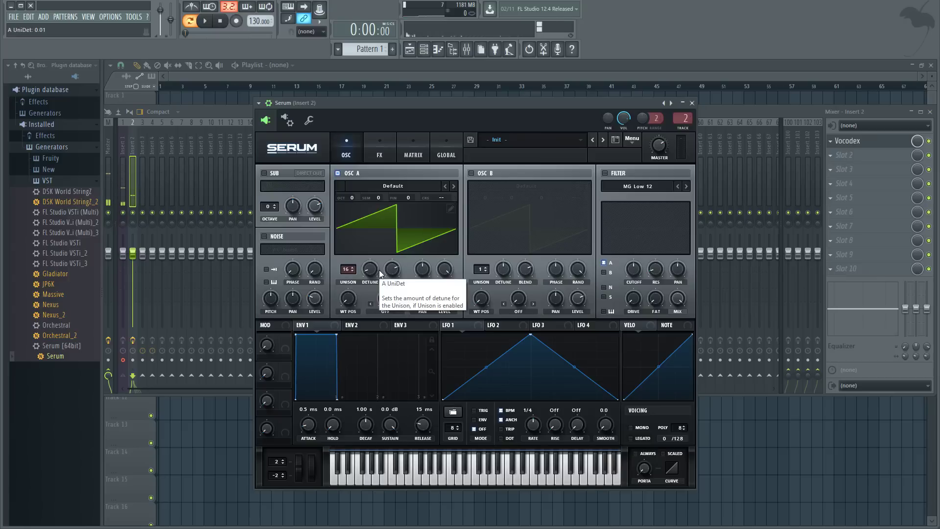
left_click_drag(564, 105, 534, 113)
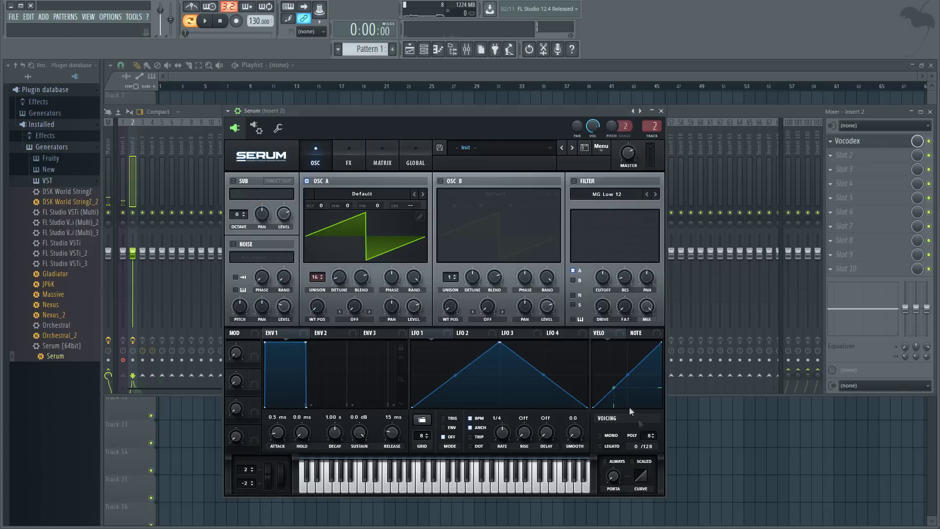
Step: Set Vocodex on Insert 2 to 18 bands and slightly raise its modulator pass-through level
left_click(850, 141)
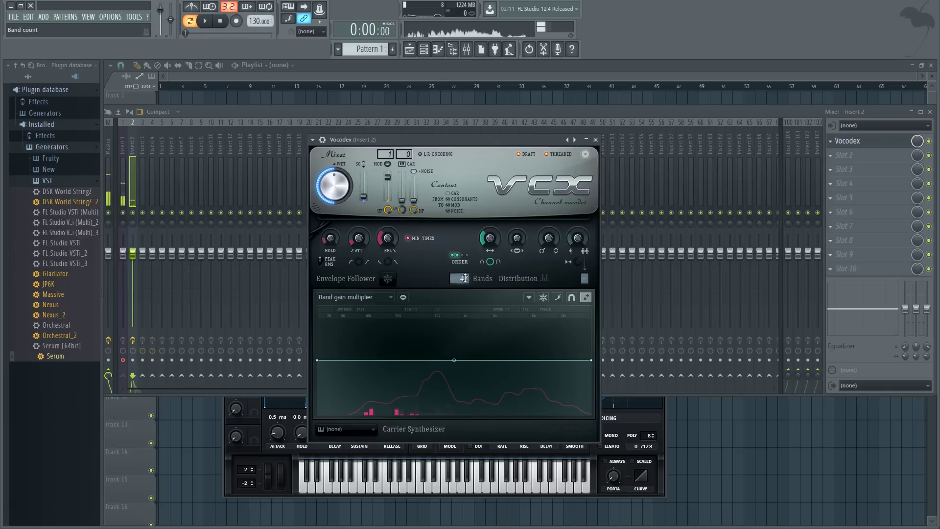
left_click_drag(459, 280, 459, 308)
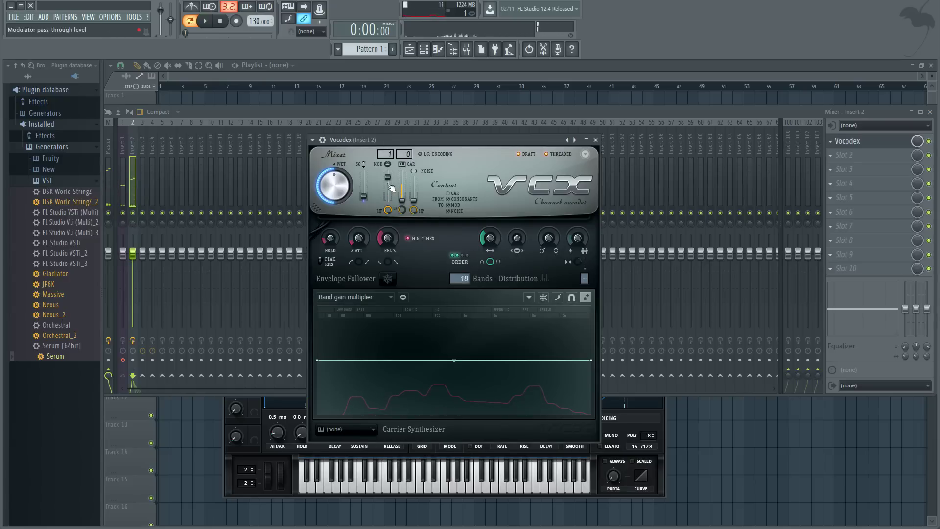
left_click_drag(395, 181, 395, 174)
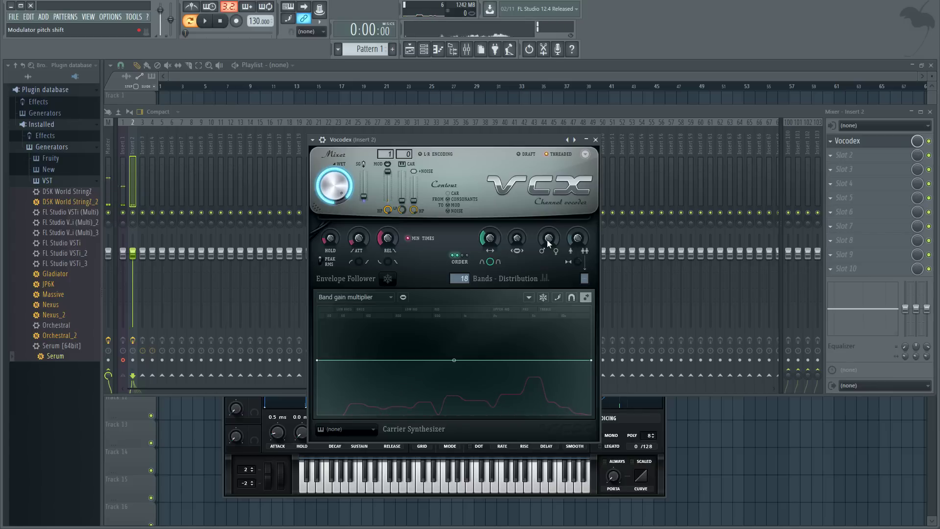
Step: Lower Vocodex's modulator pitch shift, try the modulator unison control, and set the band width to 75%
left_click_drag(547, 239, 547, 264)
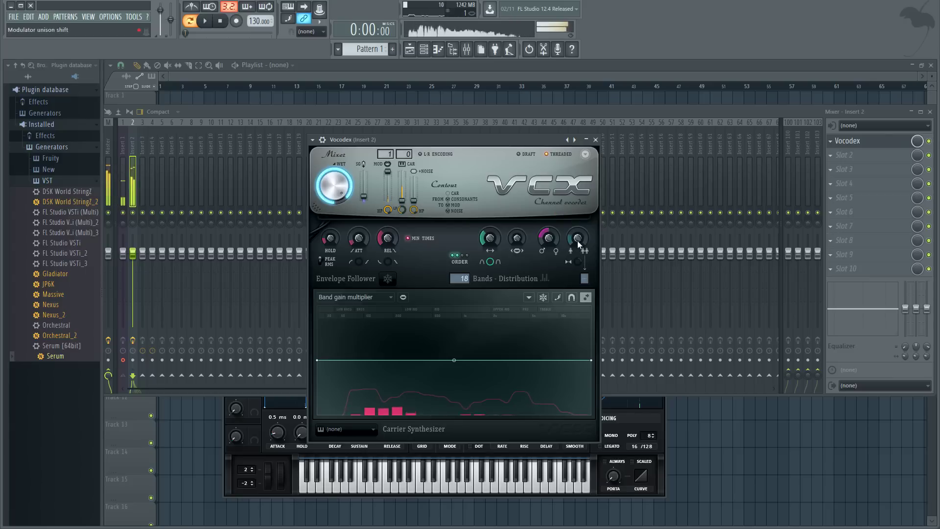
left_click_drag(584, 279, 584, 279)
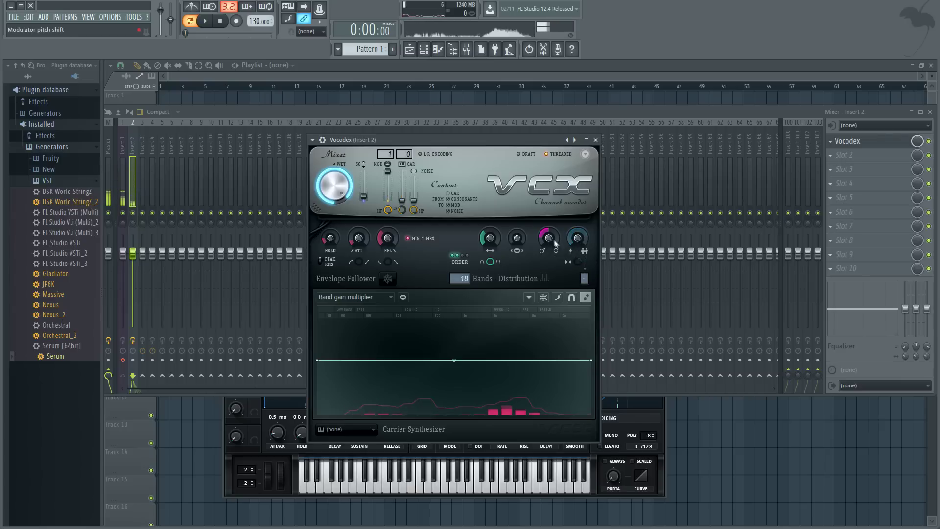
left_click_drag(551, 240, 549, 231)
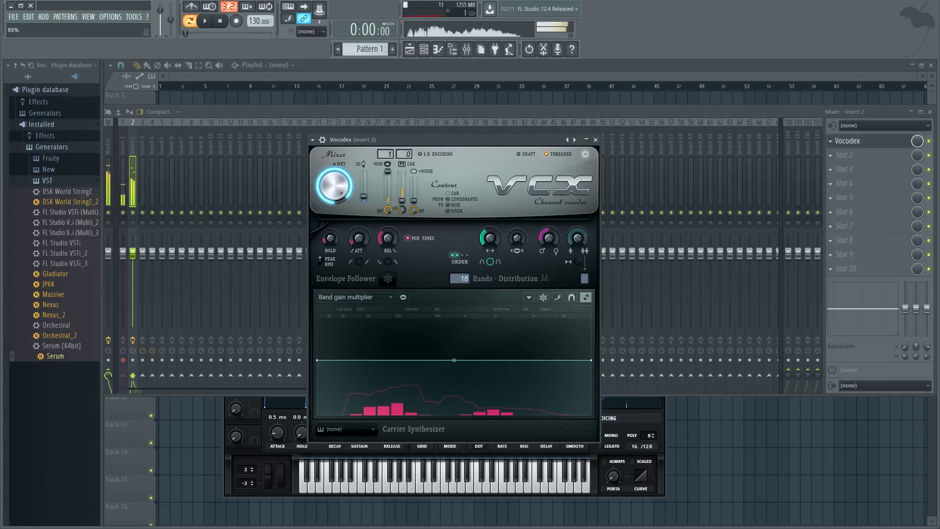
left_click_drag(489, 237, 490, 233)
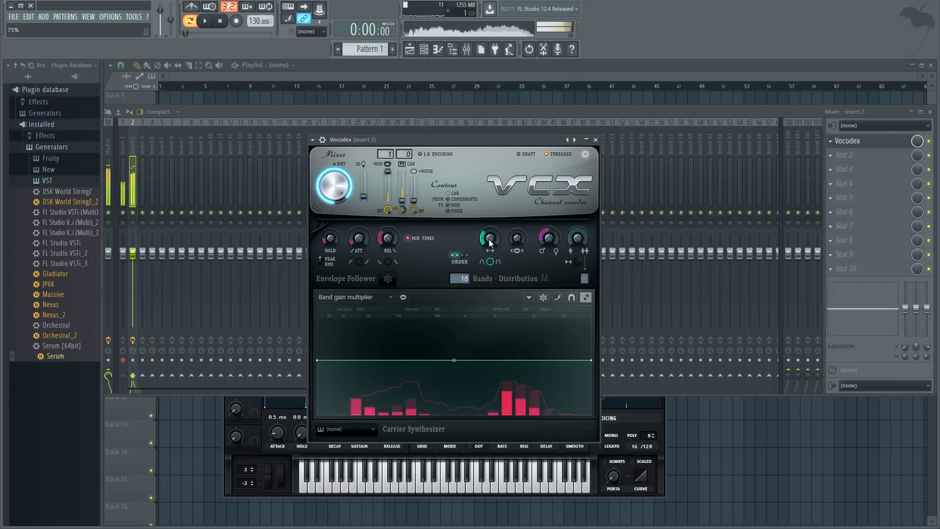
Step: Switch Serum's voicing to mono with legato
left_click(638, 421)
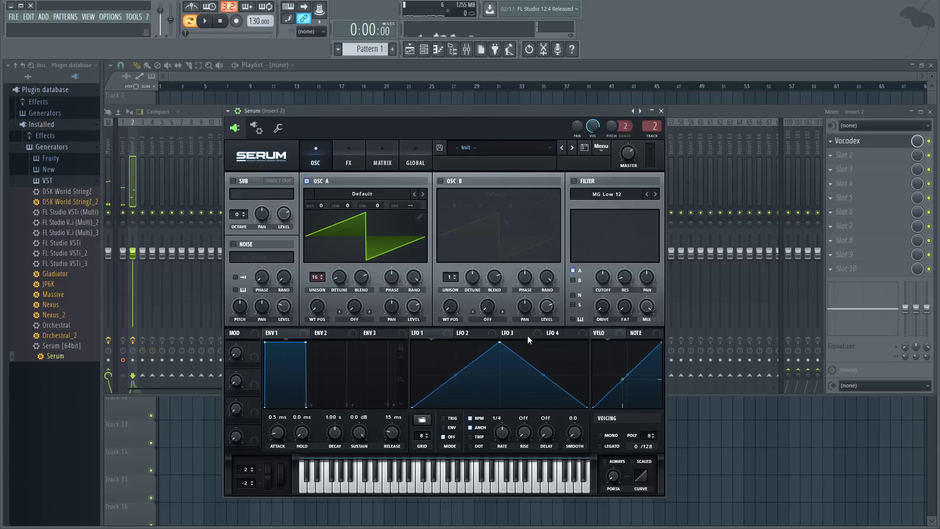
left_click(609, 432)
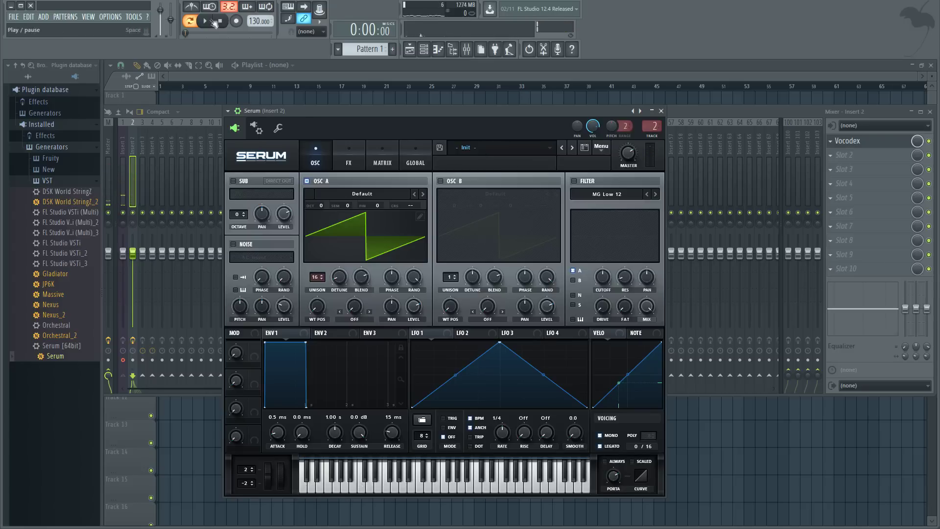
Step: Reopen Edison from the Master track's first effect slot
left_click(110, 142)
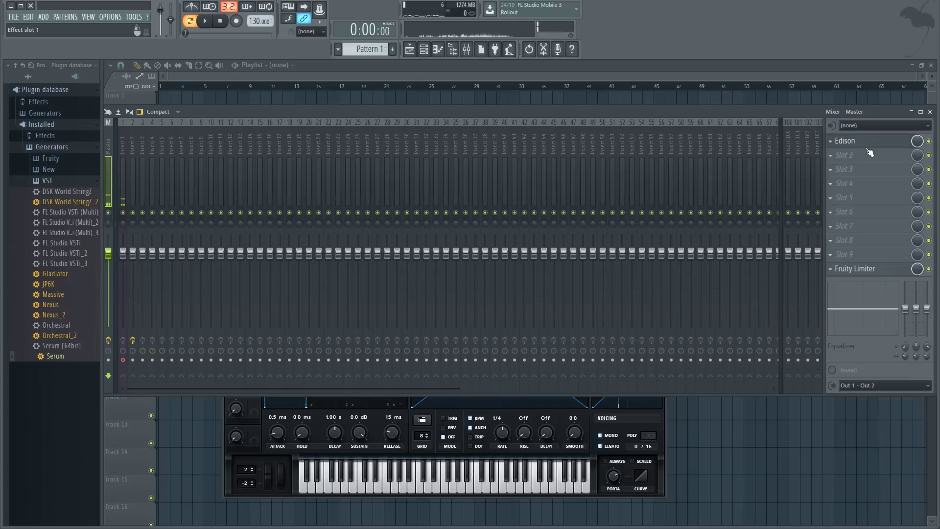
left_click(867, 148)
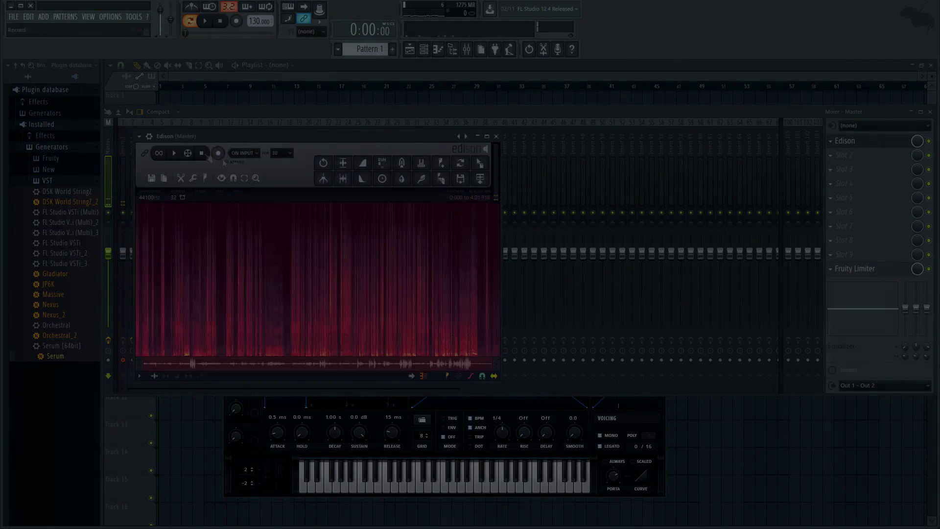